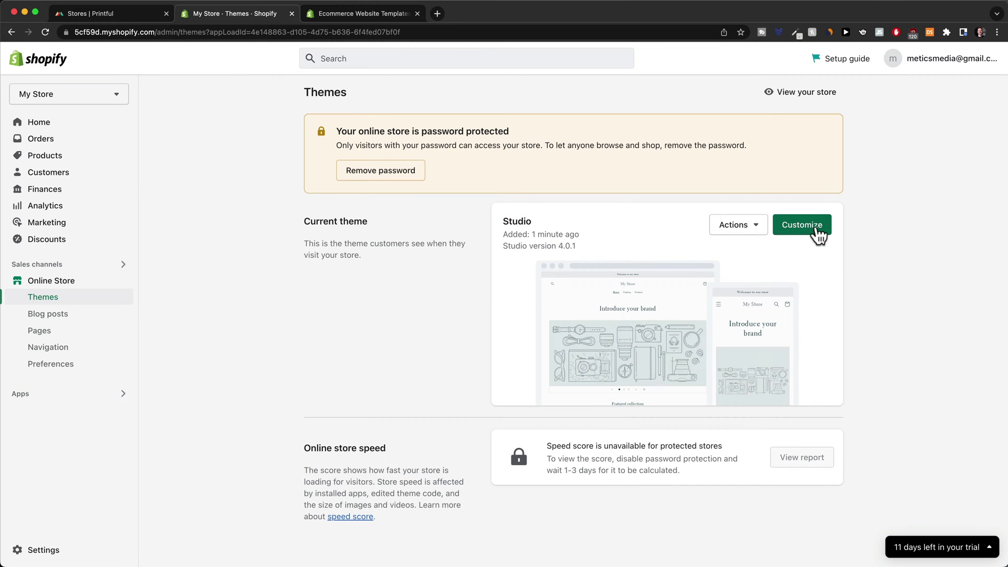
Step: Launch the Studio theme's customizer and scroll through the home page preview
{"action": "left_click", "coordinate": [803, 231]}
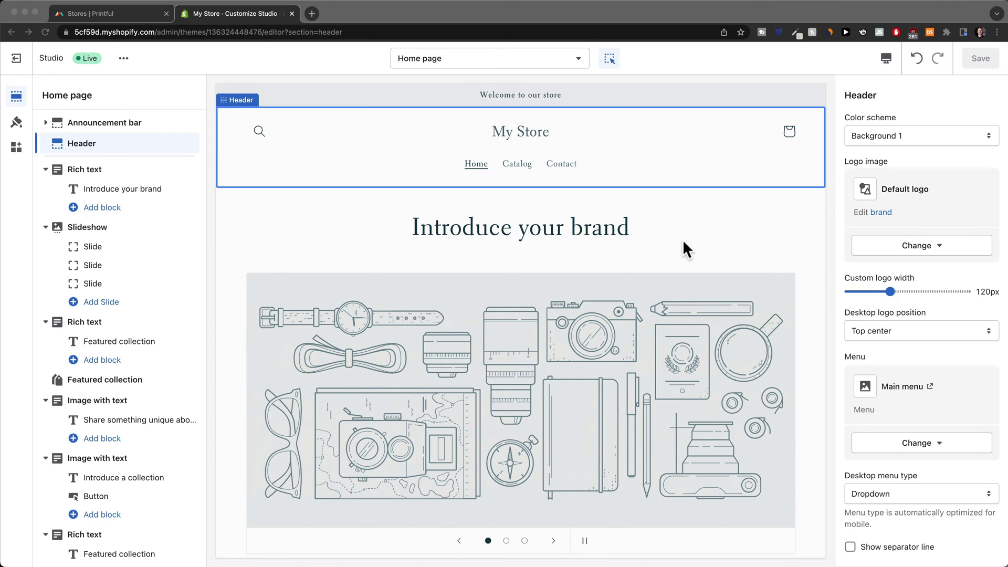
{"action": "scroll", "coordinate": [683, 240], "scroll_direction": "down", "scroll_amount": 6}
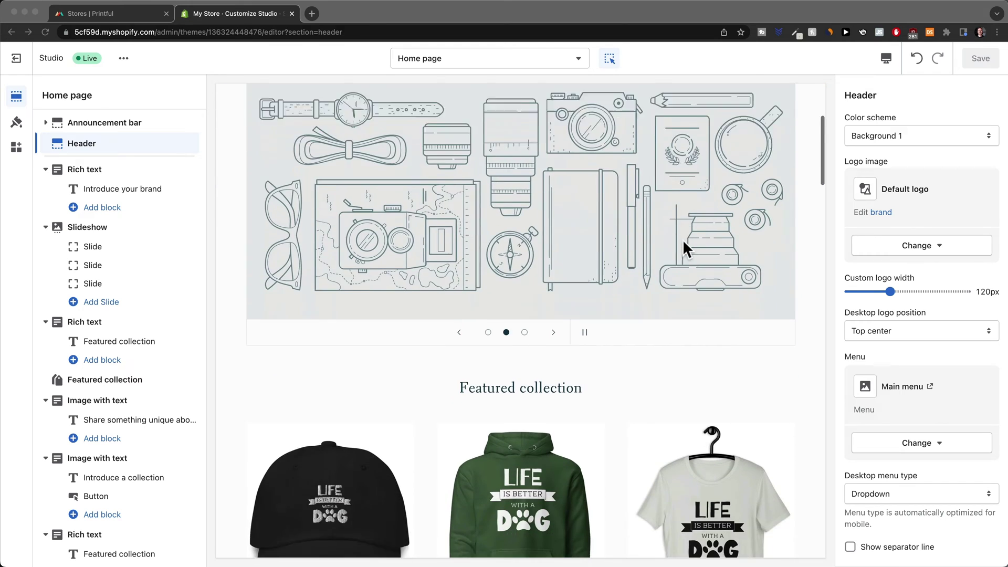
{"action": "scroll", "coordinate": [683, 240], "scroll_direction": "down", "scroll_amount": 18}
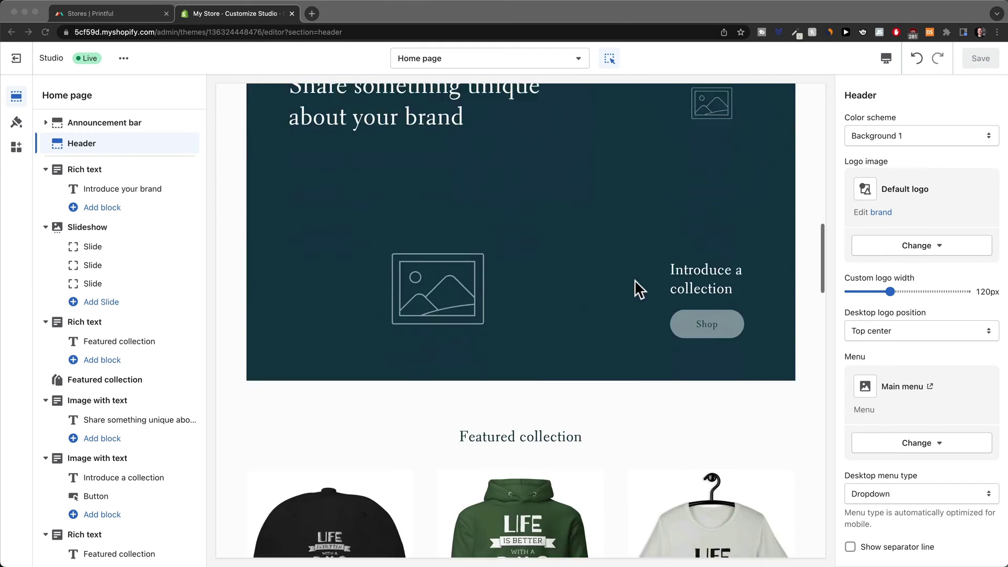
{"action": "scroll", "coordinate": [636, 272], "scroll_direction": "down", "scroll_amount": 13}
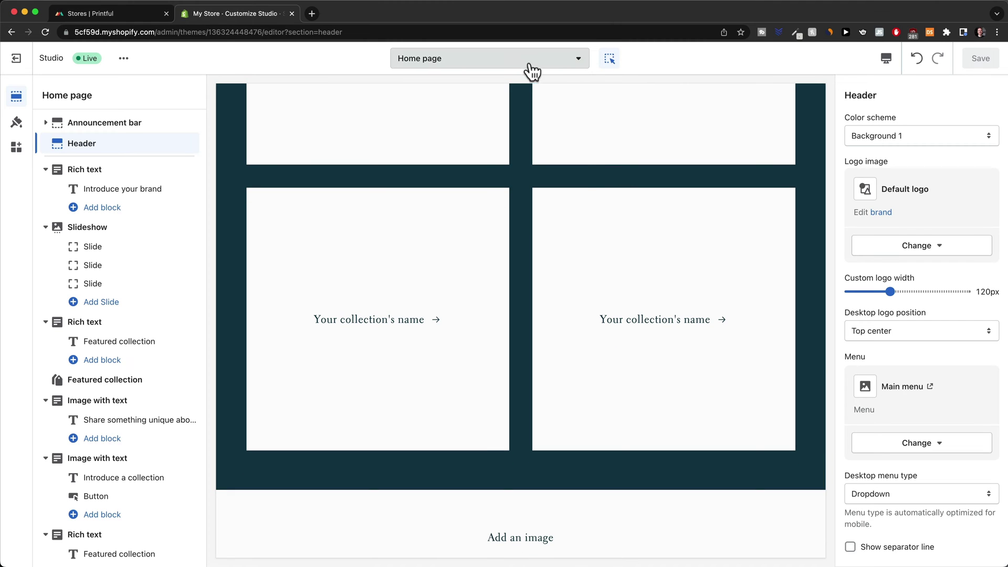
Step: Switch to the Products > Default product template and scroll the Pawsitive T-Shirt preview
{"action": "left_click", "coordinate": [575, 66]}
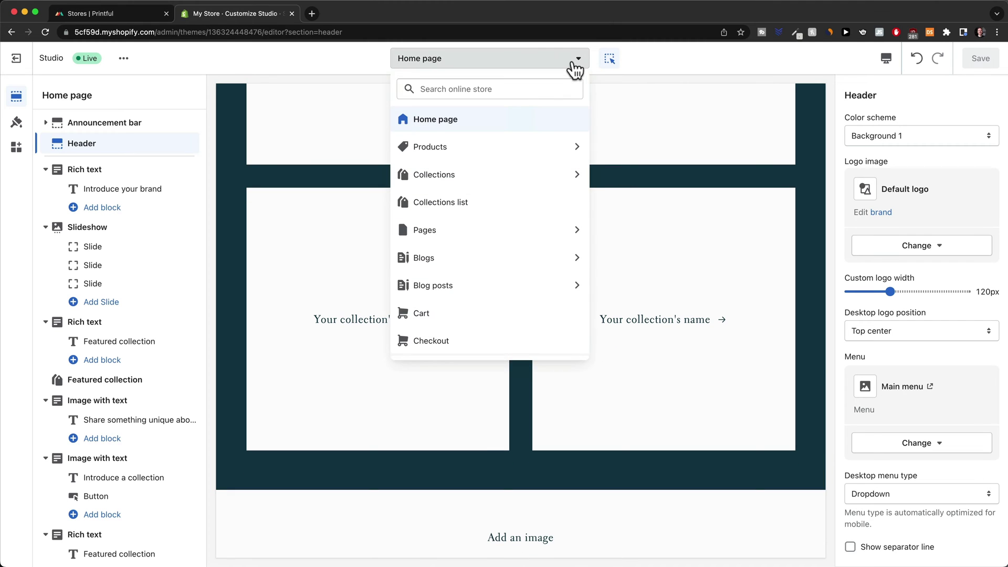
{"action": "left_click", "coordinate": [508, 148]}
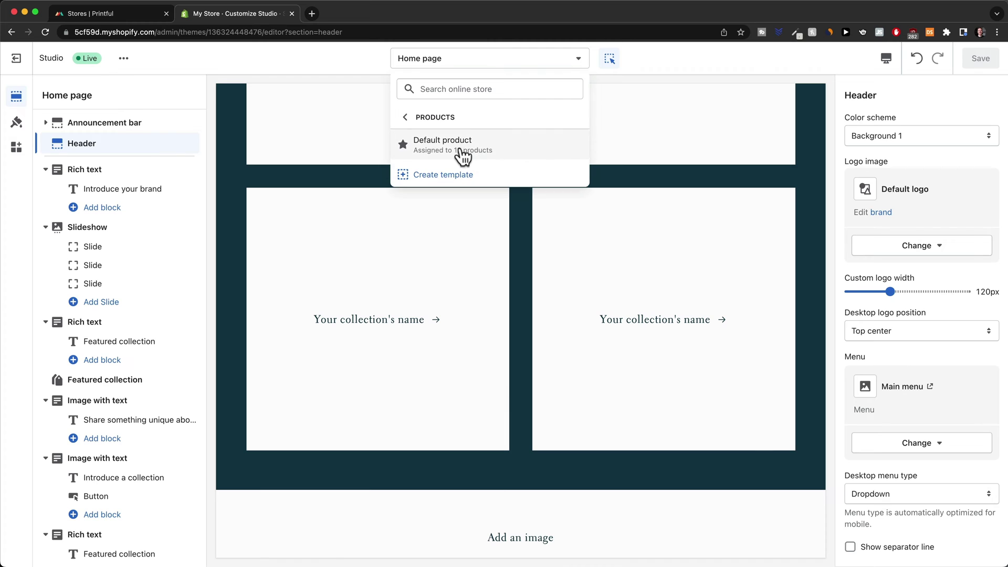
{"action": "left_click", "coordinate": [474, 150]}
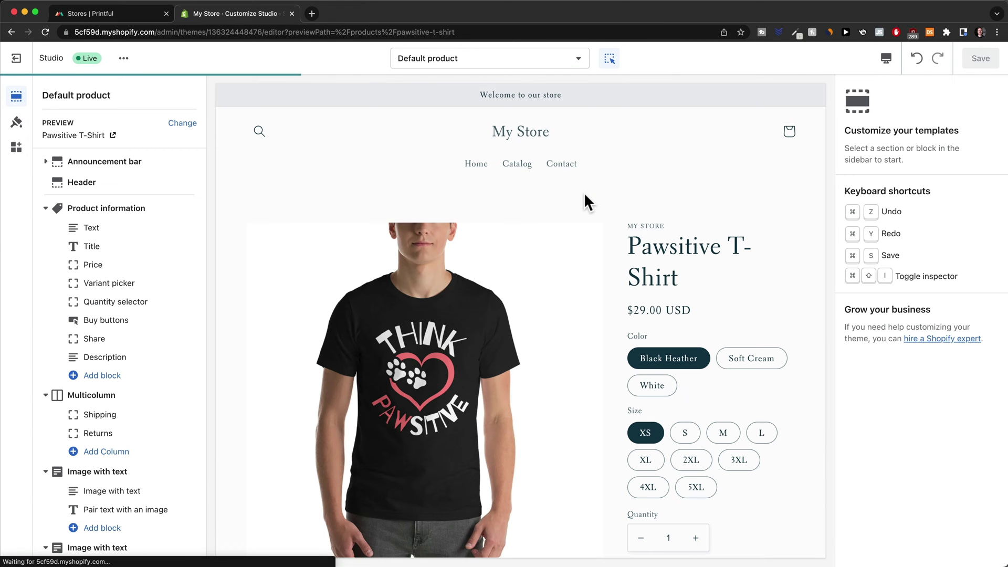
{"action": "scroll", "coordinate": [630, 310], "scroll_direction": "down", "scroll_amount": 4}
{"action": "scroll", "coordinate": [567, 361], "scroll_direction": "down", "scroll_amount": 5}
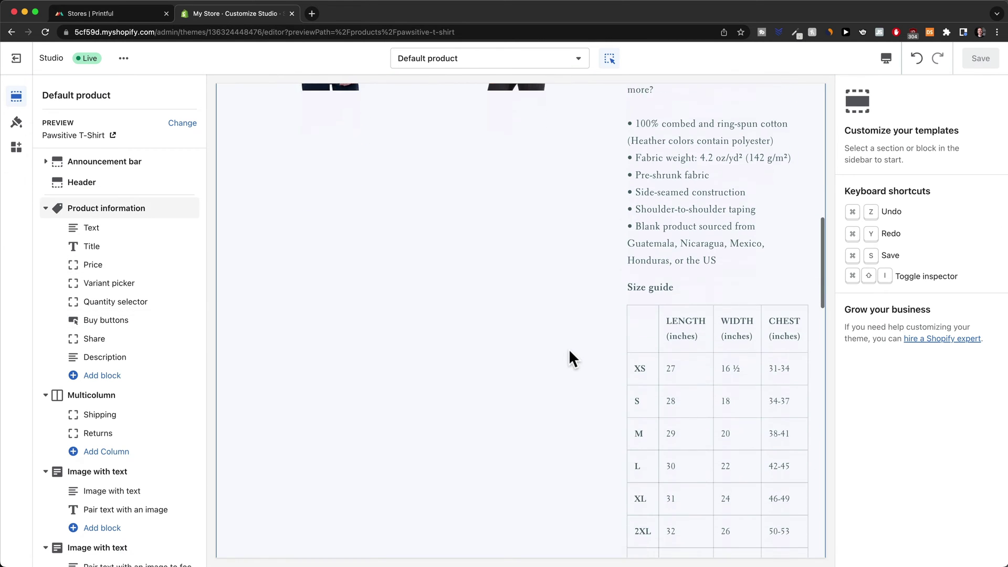
{"action": "scroll", "coordinate": [571, 356], "scroll_direction": "up", "scroll_amount": 10}
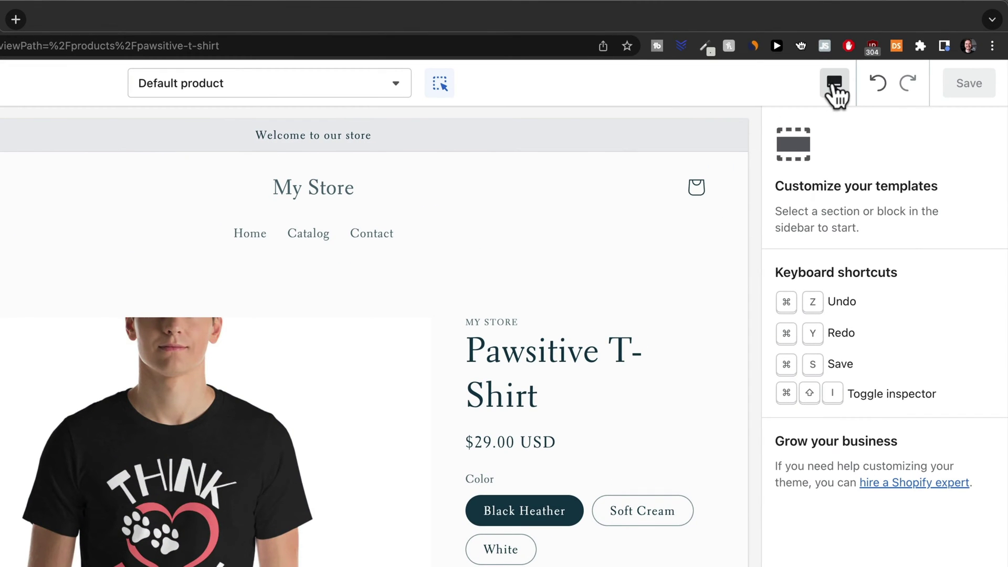
Step: Set the preview to Mobile and scroll through the Pawsitive T-Shirt page's mobile layout
{"action": "left_click", "coordinate": [835, 85]}
{"action": "left_click", "coordinate": [855, 129]}
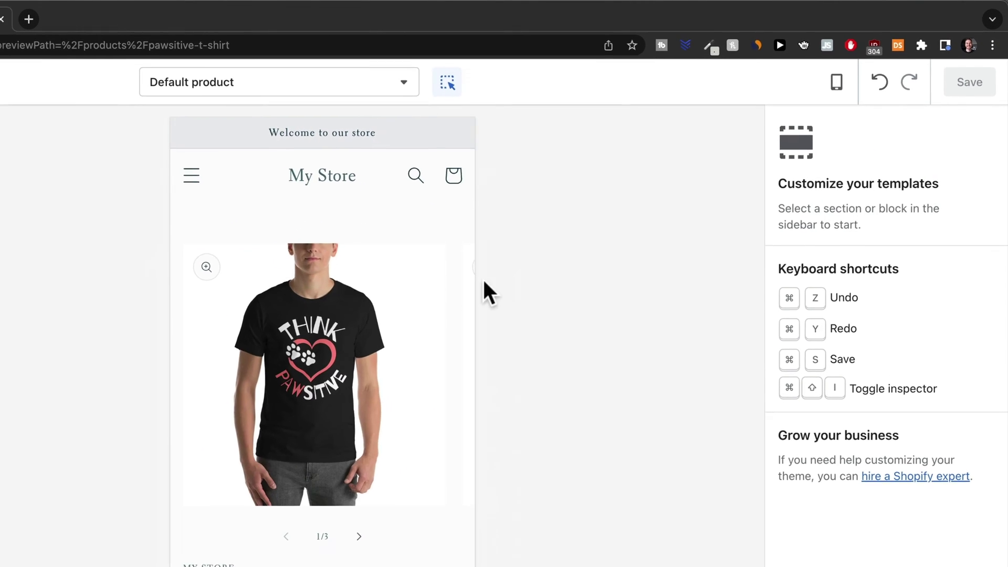
{"action": "scroll", "coordinate": [550, 268], "scroll_direction": "down", "scroll_amount": 15}
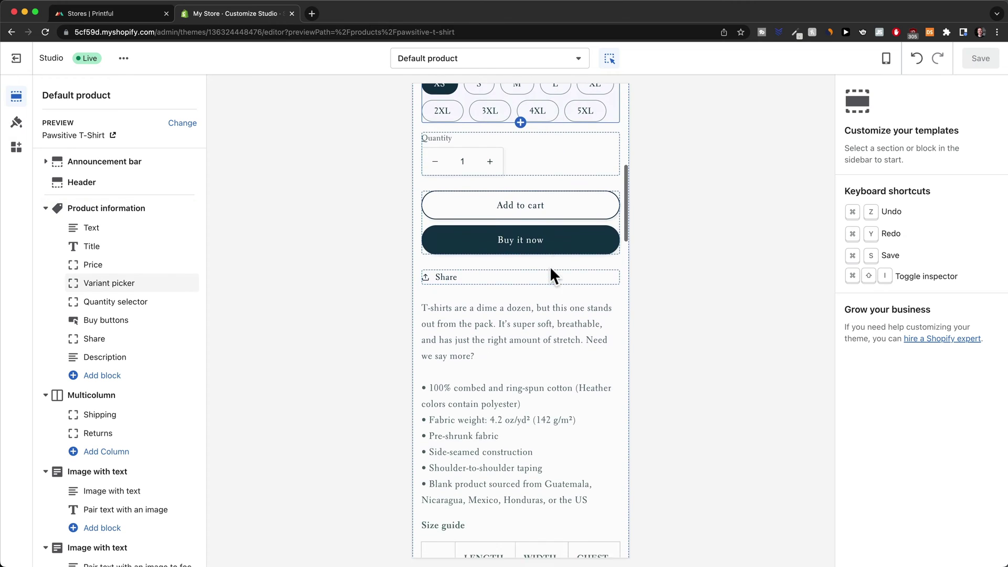
{"action": "scroll", "coordinate": [550, 266], "scroll_direction": "down", "scroll_amount": 20}
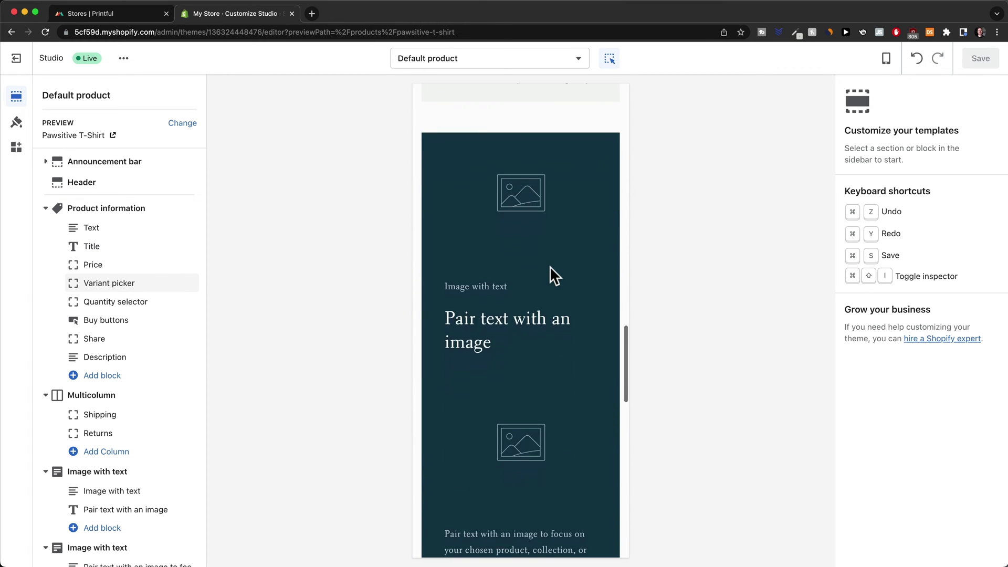
{"action": "scroll", "coordinate": [550, 266], "scroll_direction": "up", "scroll_amount": 20}
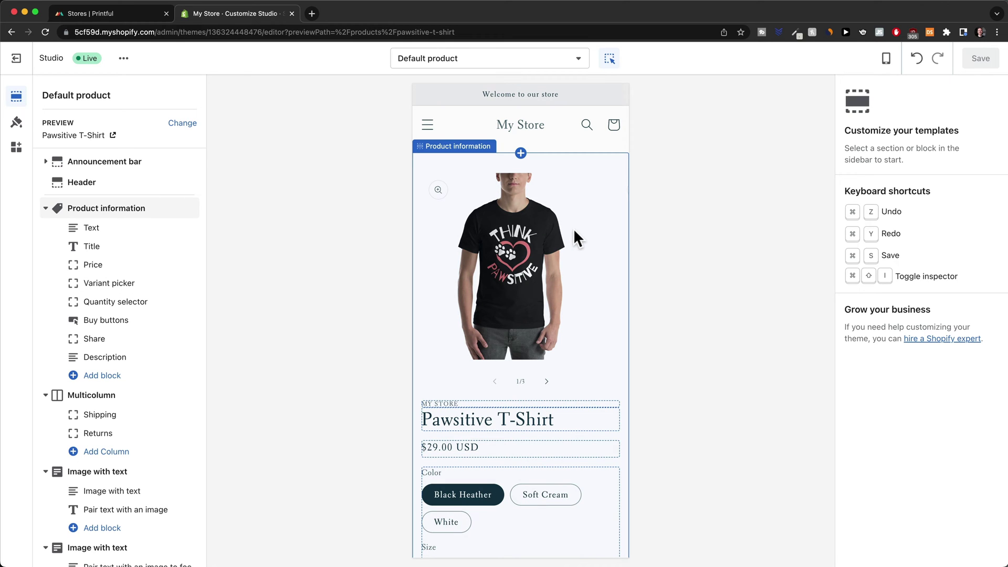
Step: Return to the Home page template and set the preview back to Desktop
{"action": "left_click", "coordinate": [578, 61]}
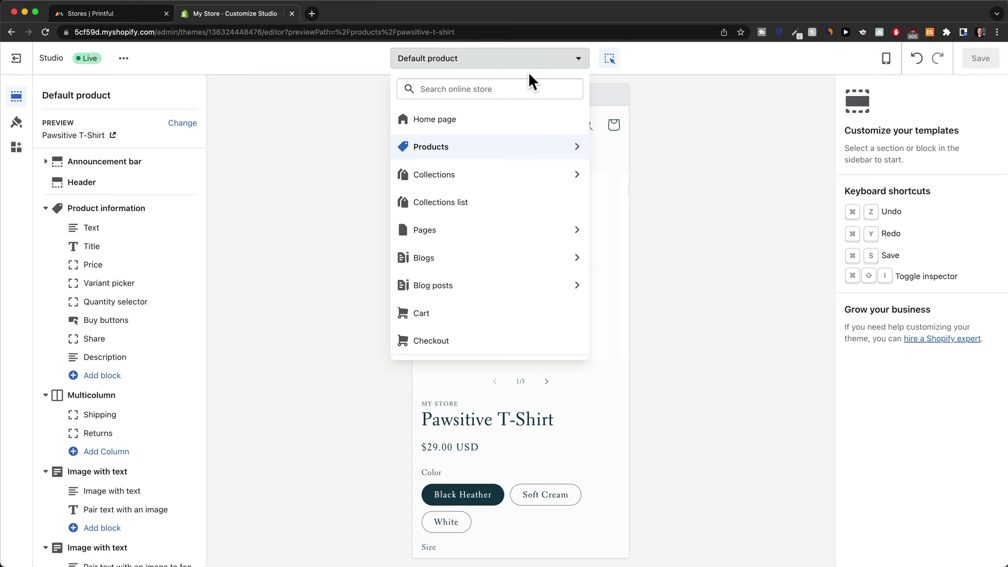
{"action": "left_click", "coordinate": [460, 127]}
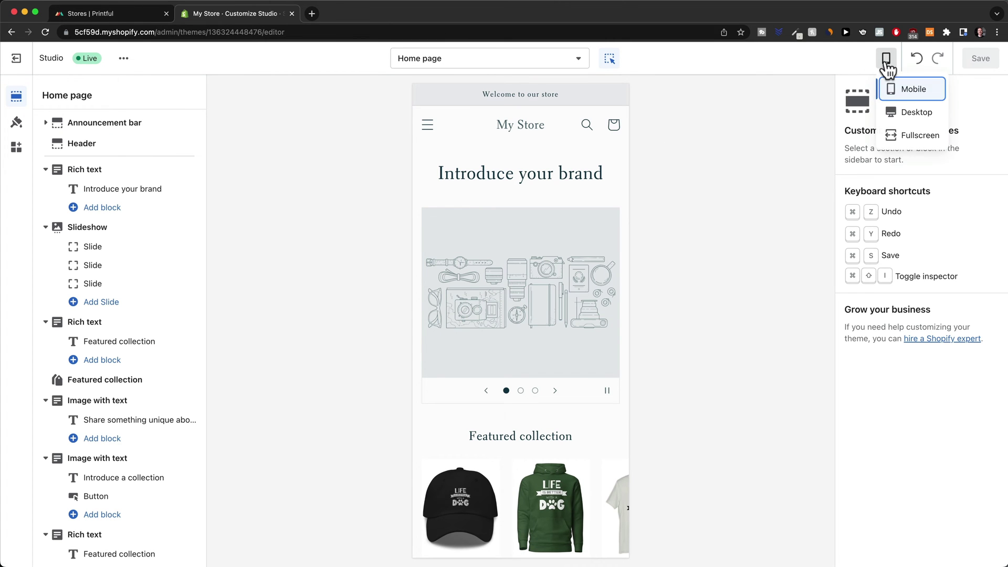
{"action": "left_click", "coordinate": [900, 109]}
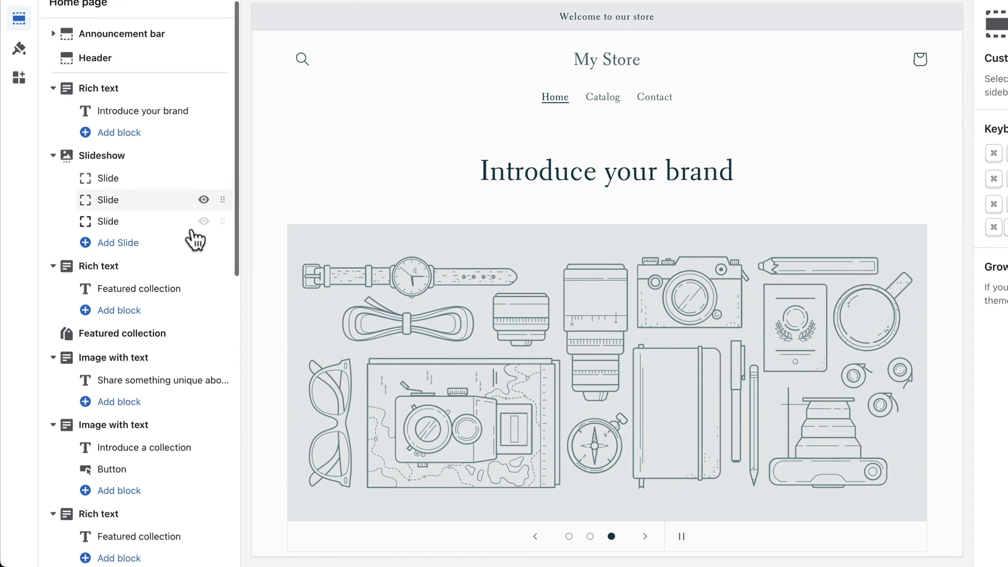
Step: Select the Footer section at the bottom of the sidebar to show its email signup and social options
{"action": "scroll", "coordinate": [168, 313], "scroll_direction": "down", "scroll_amount": 10}
{"action": "left_click", "coordinate": [78, 547]}
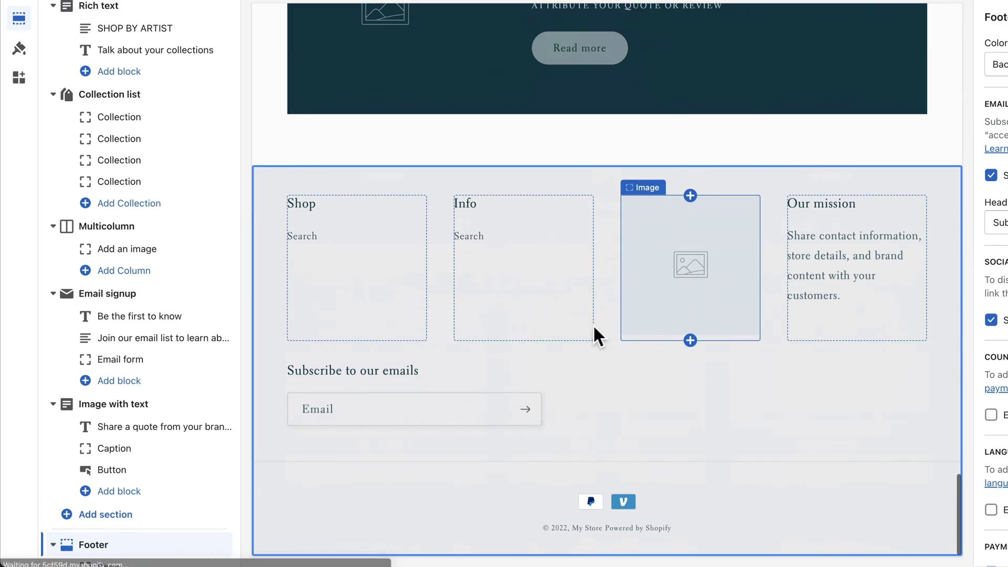
{"action": "scroll", "coordinate": [162, 336], "scroll_direction": "up", "scroll_amount": 10}
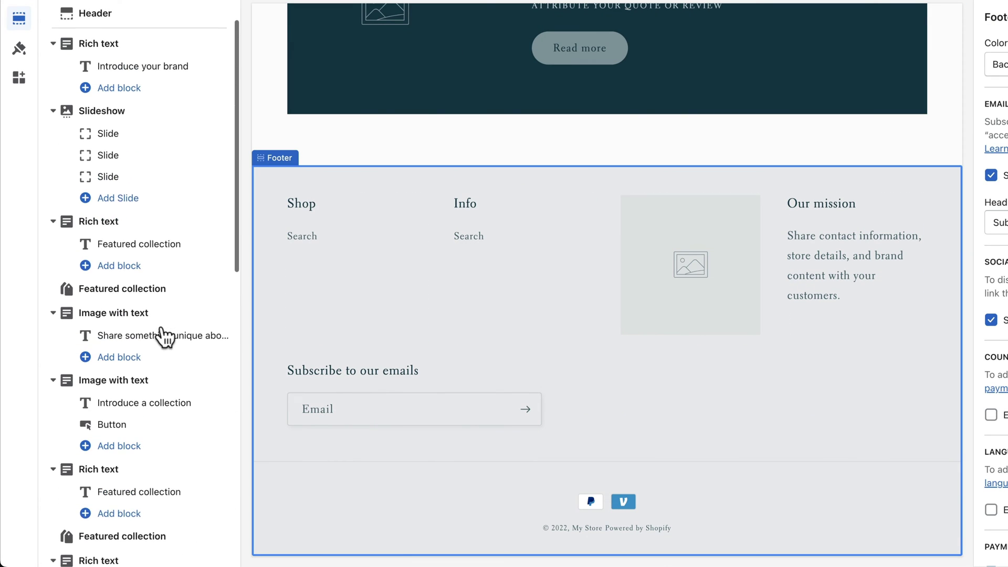
{"action": "mouse_move", "coordinate": [143, 108]}
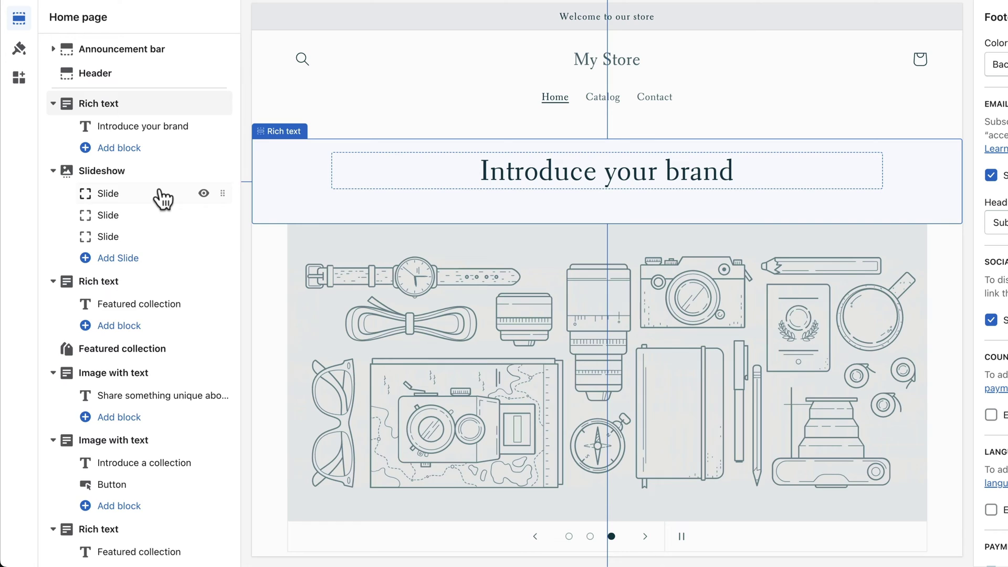
Step: Step through the Rich text, Slideshow, second Rich text and Featured collection section settings
{"action": "scroll", "coordinate": [162, 198], "scroll_direction": "down", "scroll_amount": 1}
{"action": "scroll", "coordinate": [156, 180], "scroll_direction": "up", "scroll_amount": 1}
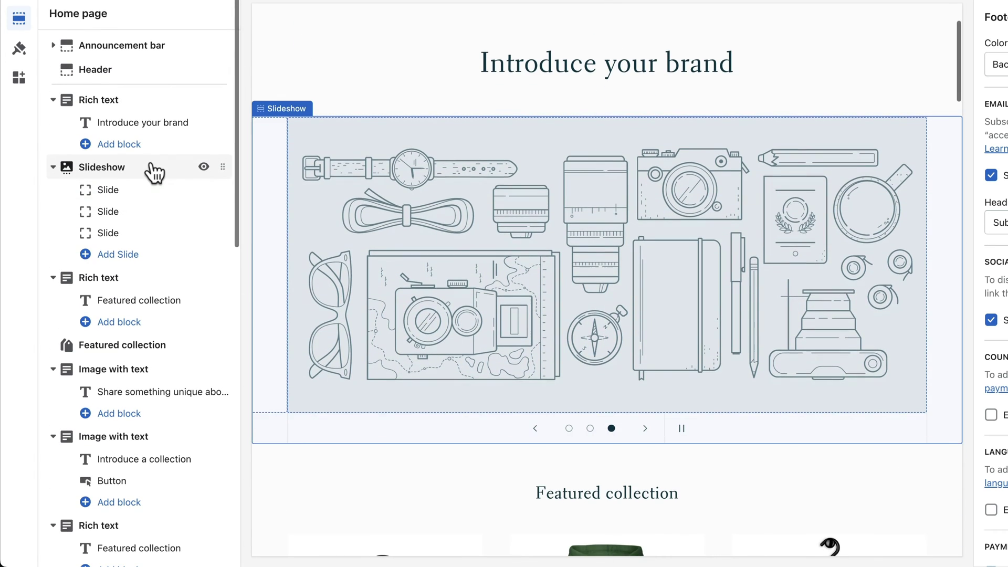
{"action": "left_click", "coordinate": [135, 102]}
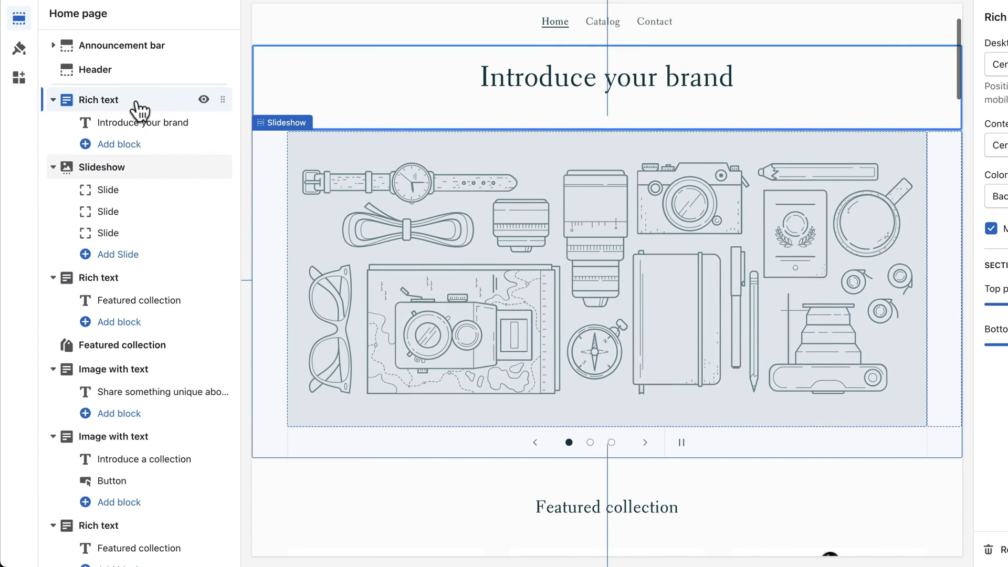
{"action": "left_click", "coordinate": [171, 167]}
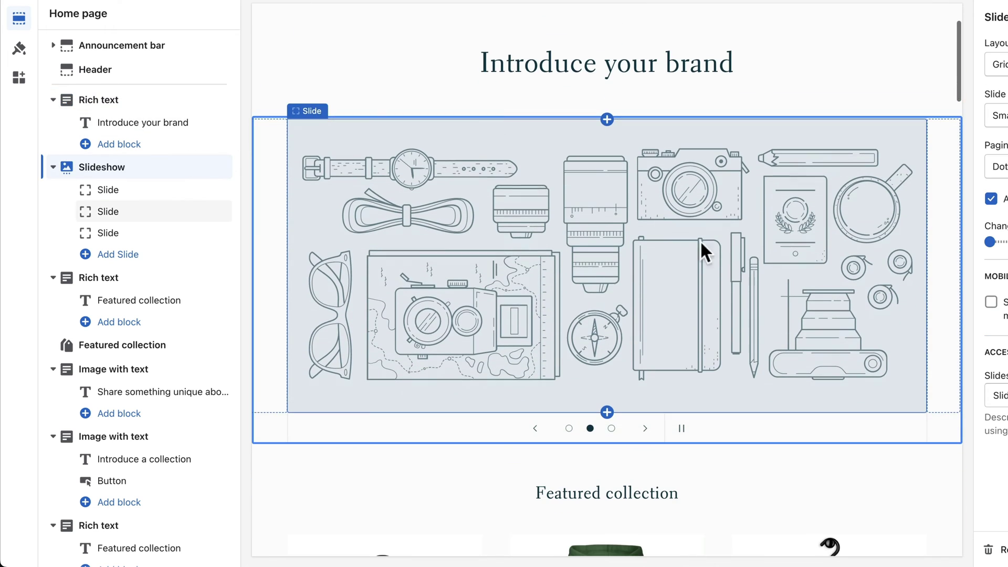
{"action": "left_click", "coordinate": [116, 280]}
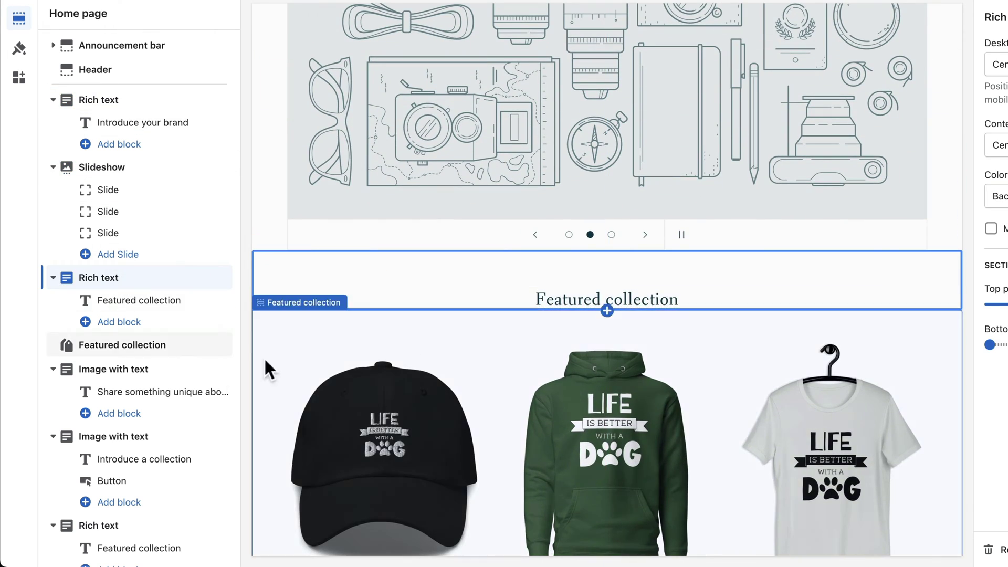
{"action": "left_click", "coordinate": [138, 346]}
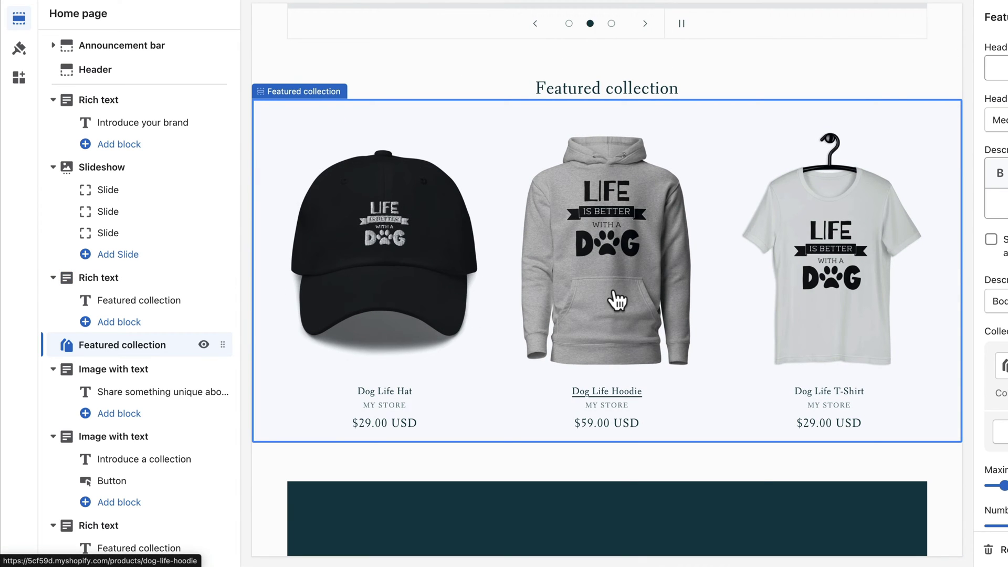
Step: Reopen the top 'Introduce your brand' Rich text section's settings
{"action": "scroll", "coordinate": [598, 316], "scroll_direction": "up", "scroll_amount": 10}
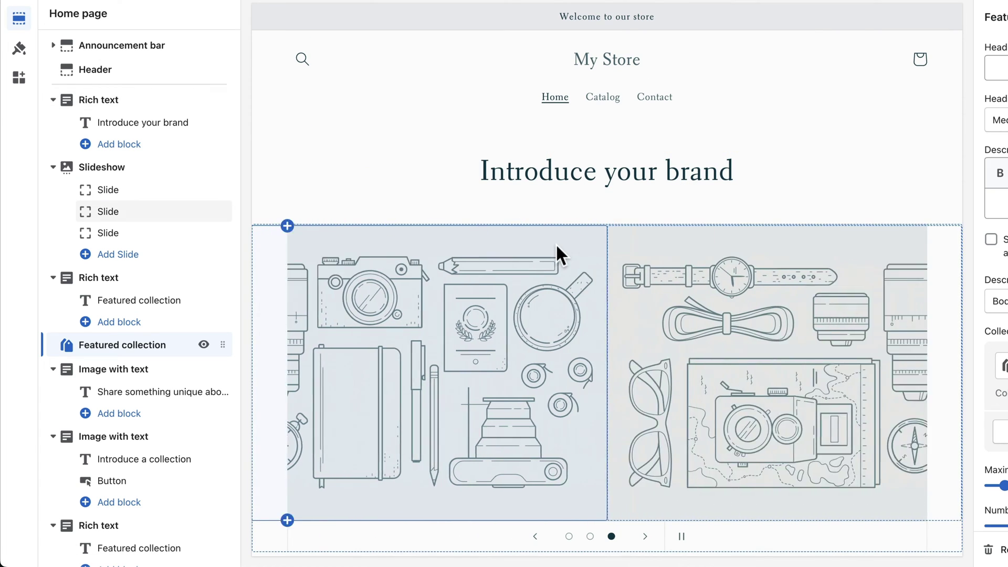
{"action": "left_click", "coordinate": [142, 100]}
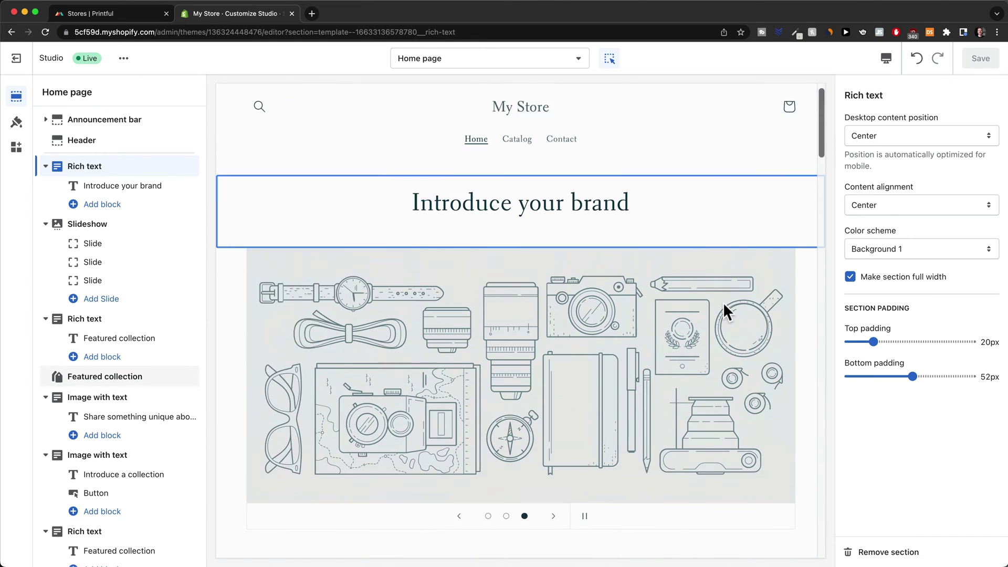
{"action": "left_click", "coordinate": [713, 241]}
{"action": "left_click", "coordinate": [765, 240]}
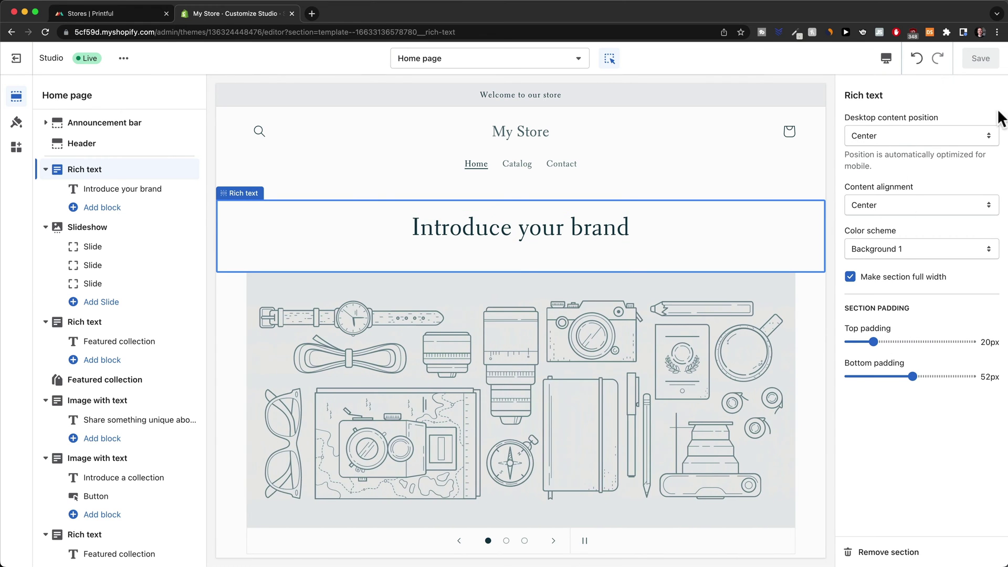
{"action": "left_click", "coordinate": [890, 137]}
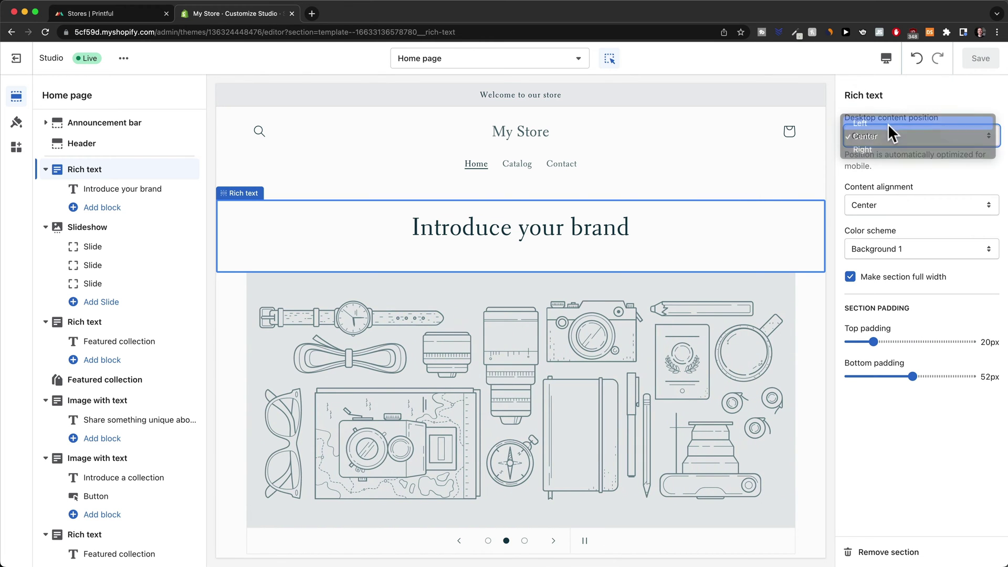
{"action": "left_click", "coordinate": [887, 124]}
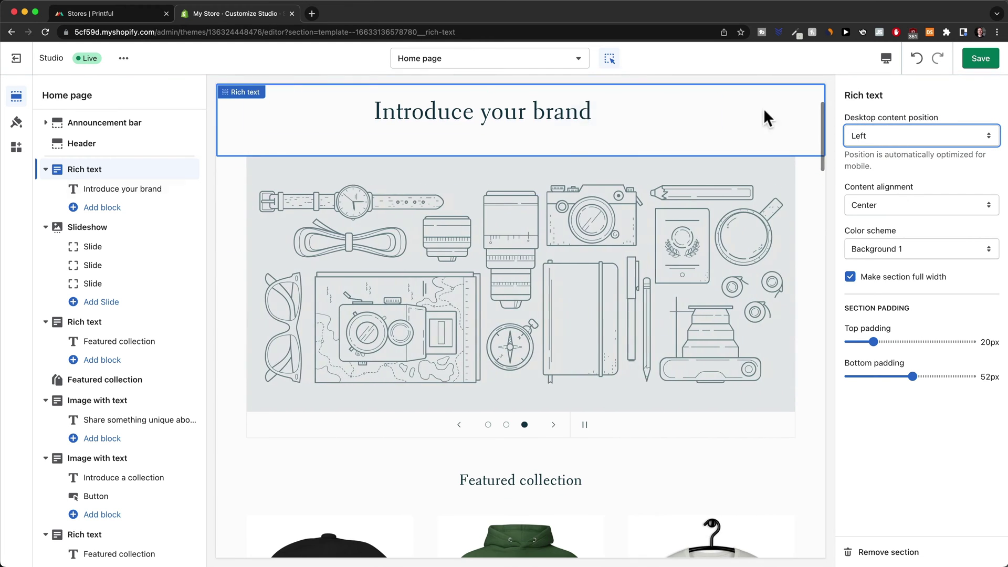
{"action": "left_click", "coordinate": [927, 135]}
{"action": "left_click", "coordinate": [912, 148]}
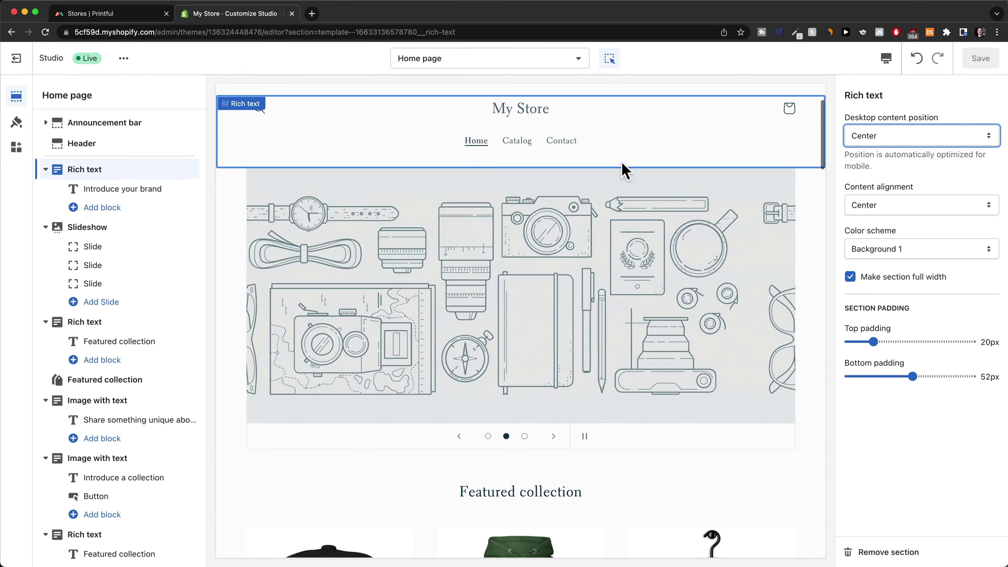
{"action": "left_click", "coordinate": [577, 229]}
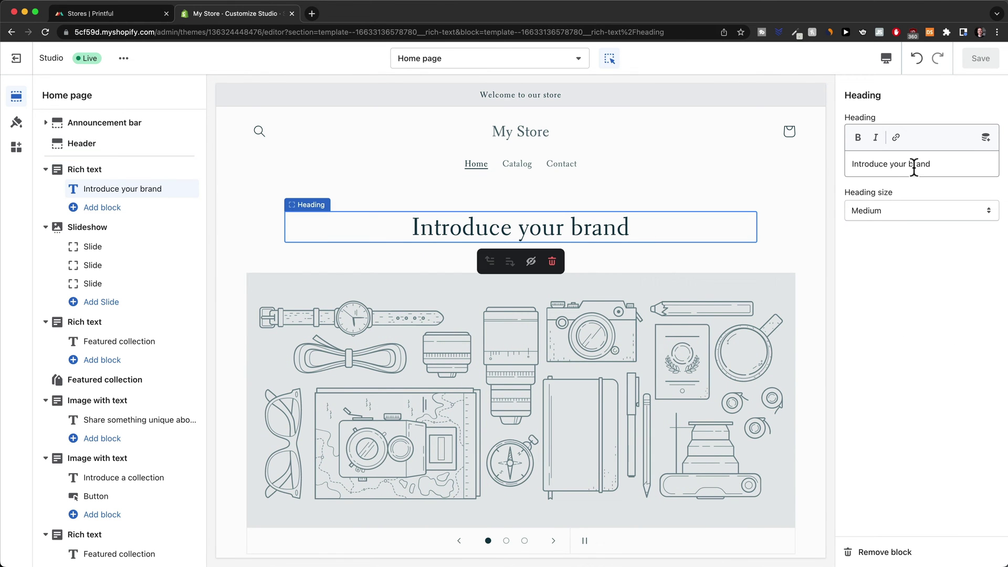
{"action": "left_click_drag", "start_coordinate": [932, 164], "coordinate": [854, 164]}
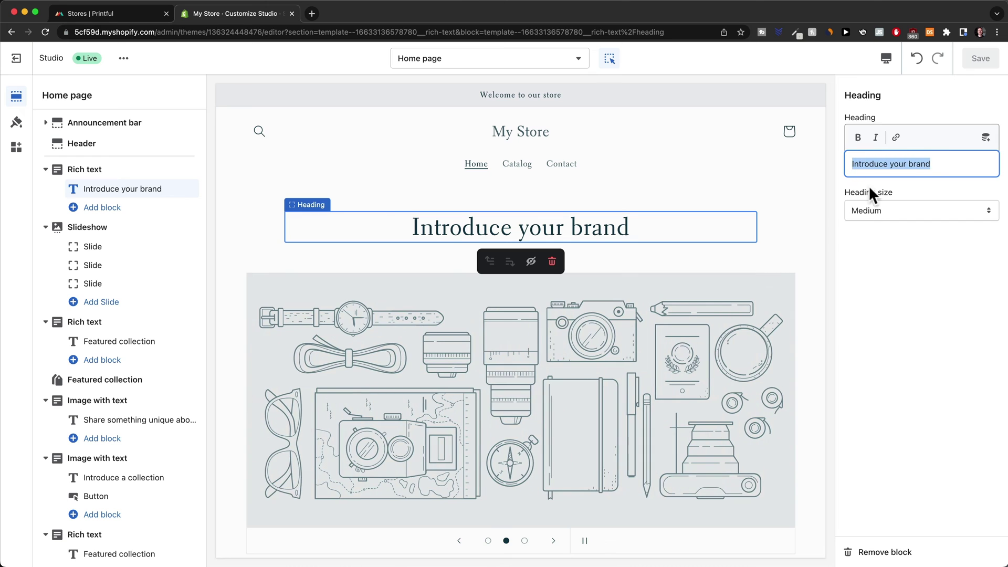
{"action": "left_click", "coordinate": [811, 225]}
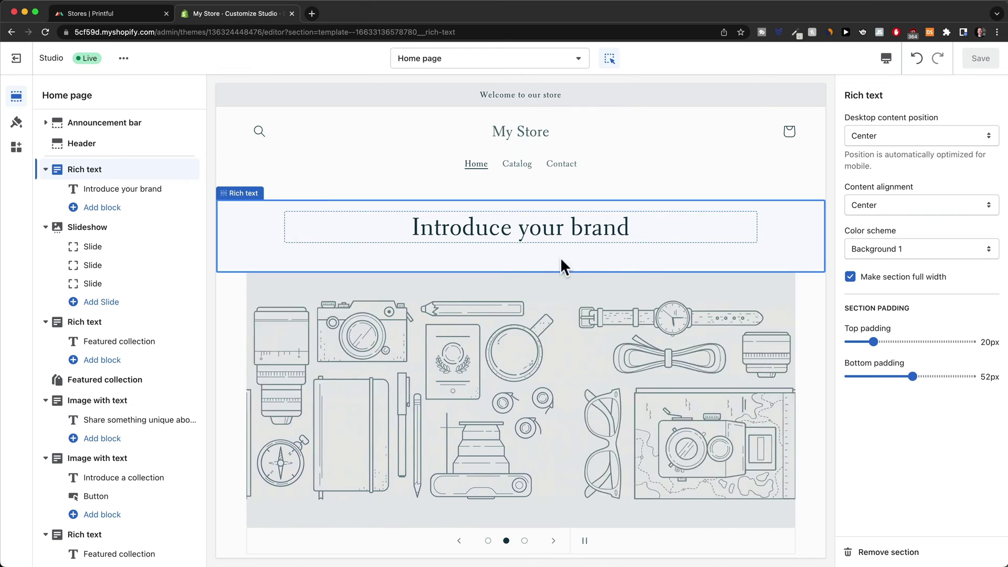
{"action": "scroll", "coordinate": [560, 257], "scroll_direction": "down", "scroll_amount": 3}
{"action": "scroll", "coordinate": [526, 315], "scroll_direction": "up", "scroll_amount": 3}
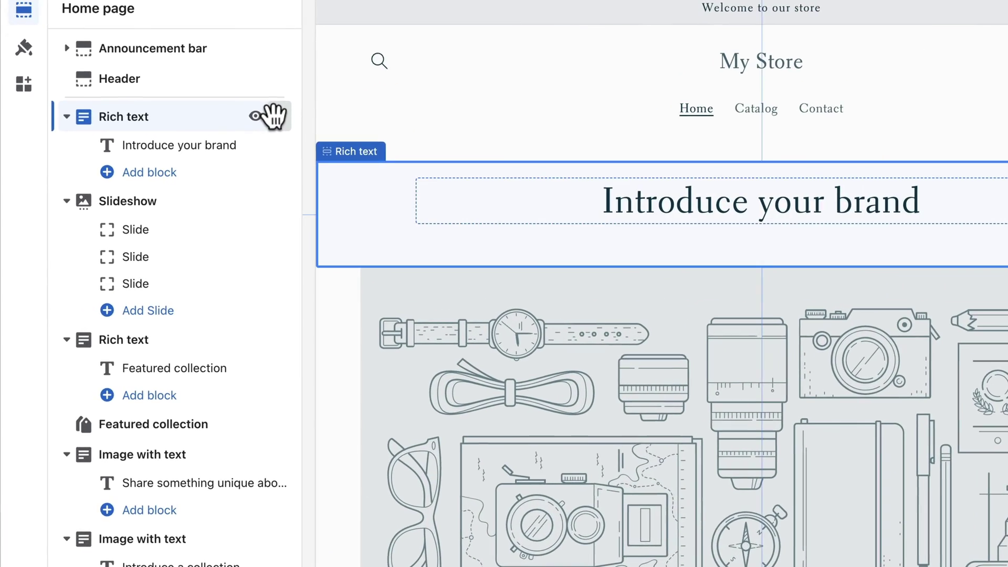
{"action": "left_click_drag", "start_coordinate": [235, 138], "coordinate": [236, 112]}
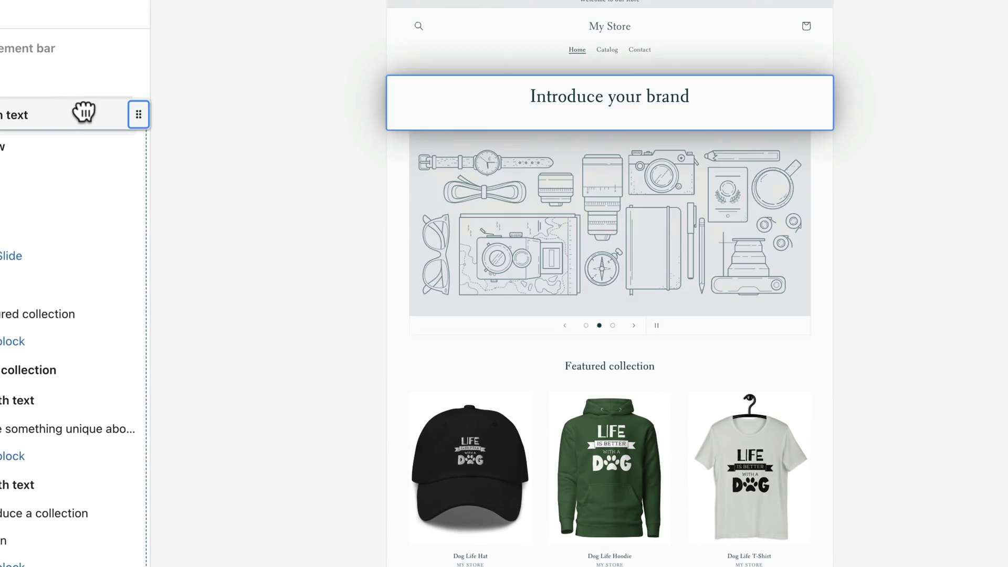
{"action": "left_click_drag", "start_coordinate": [84, 112], "coordinate": [78, 284]}
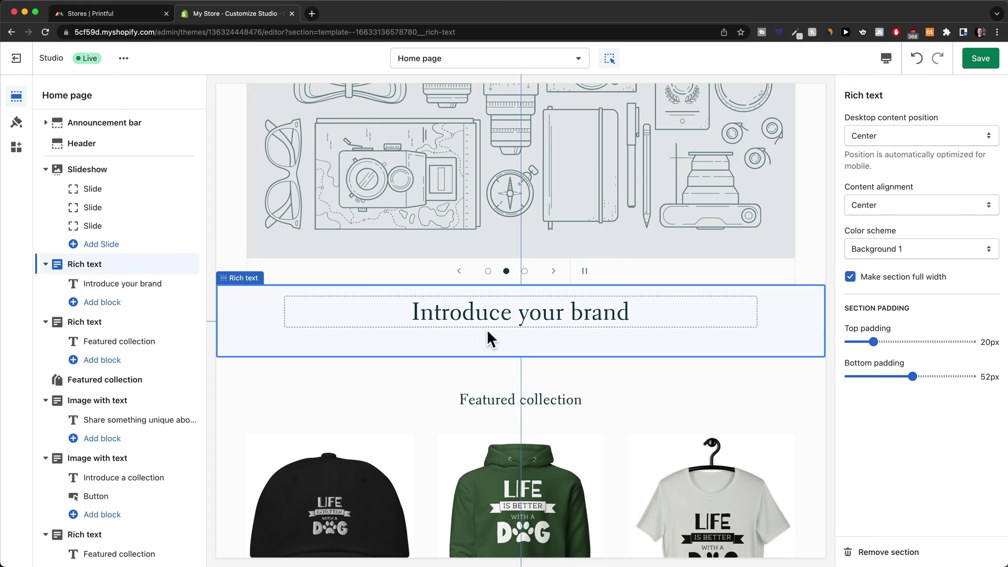
{"action": "scroll", "coordinate": [560, 209], "scroll_direction": "up", "scroll_amount": 4}
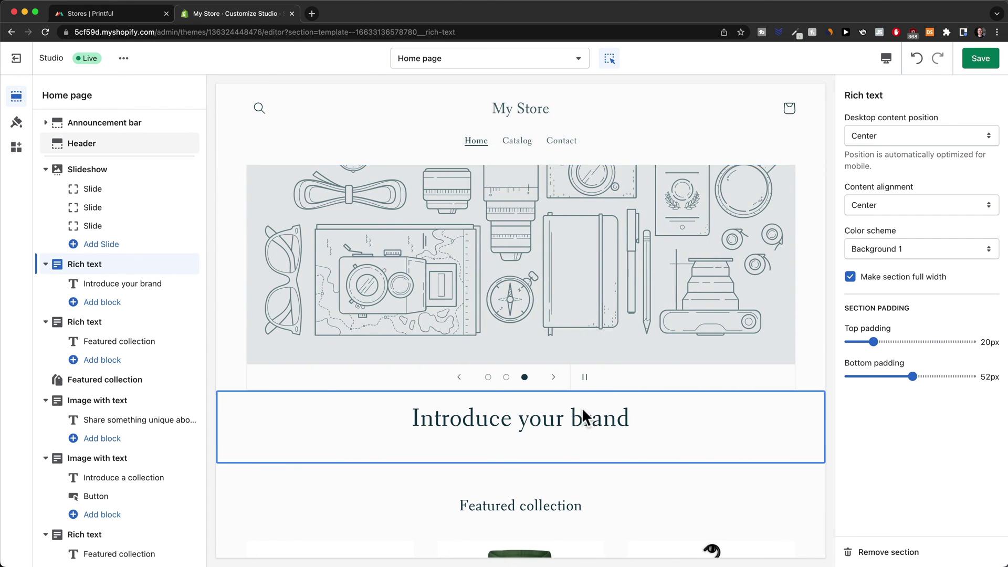
{"action": "scroll", "coordinate": [582, 410], "scroll_direction": "up", "scroll_amount": 3}
{"action": "scroll", "coordinate": [617, 519], "scroll_direction": "down", "scroll_amount": 1}
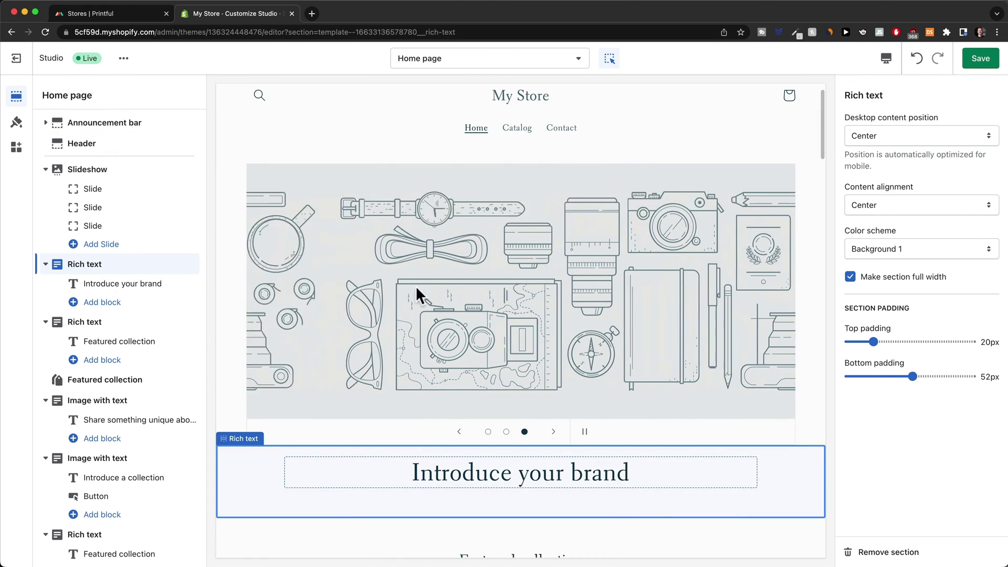
{"action": "left_click_drag", "start_coordinate": [187, 269], "coordinate": [192, 184]}
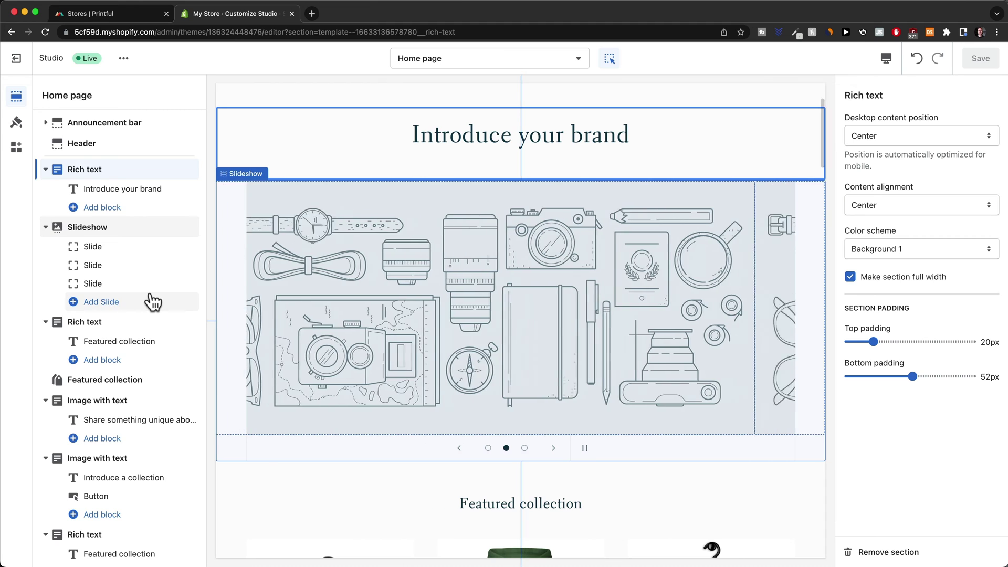
Step: Delete the second Rich text section, the one with the Featured collection heading
{"action": "scroll", "coordinate": [152, 302], "scroll_direction": "down", "scroll_amount": 3}
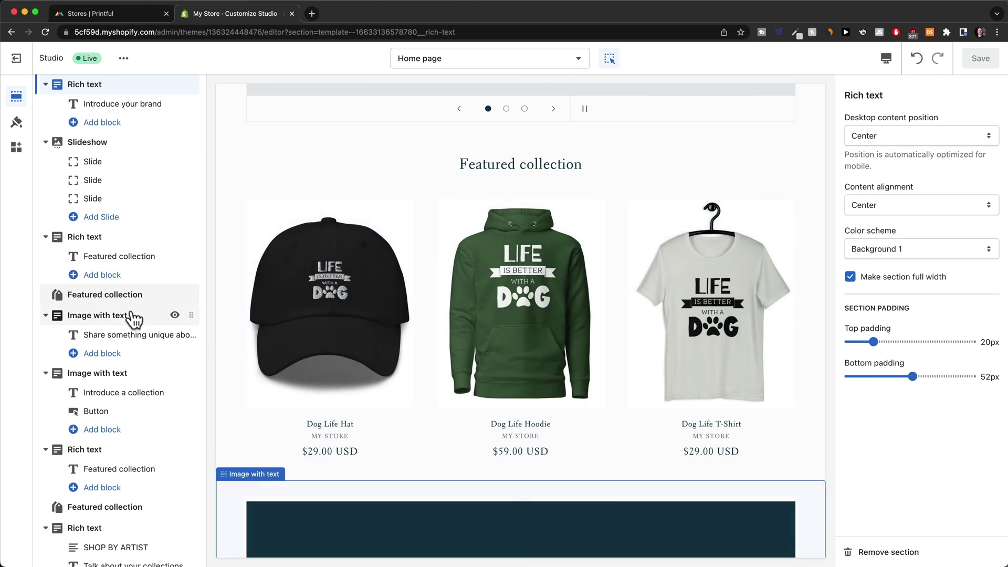
{"action": "scroll", "coordinate": [132, 316], "scroll_direction": "down", "scroll_amount": 1}
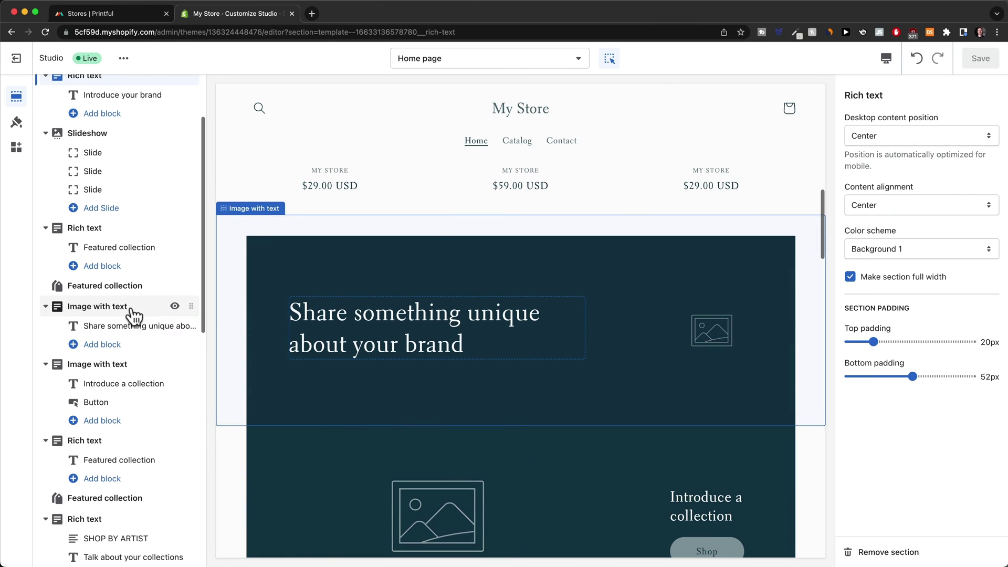
{"action": "scroll", "coordinate": [134, 315], "scroll_direction": "up", "scroll_amount": 3}
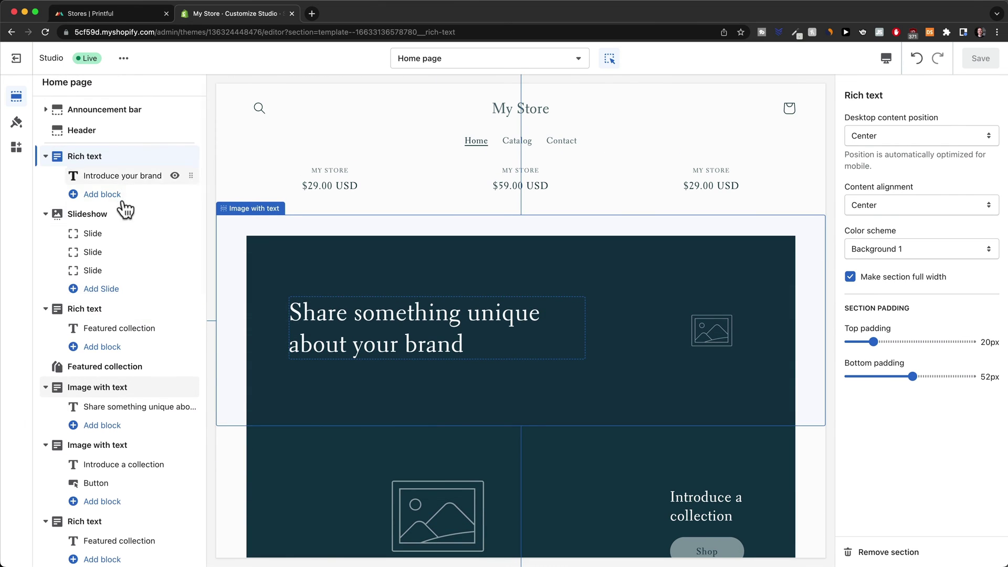
{"action": "left_click", "coordinate": [84, 311]}
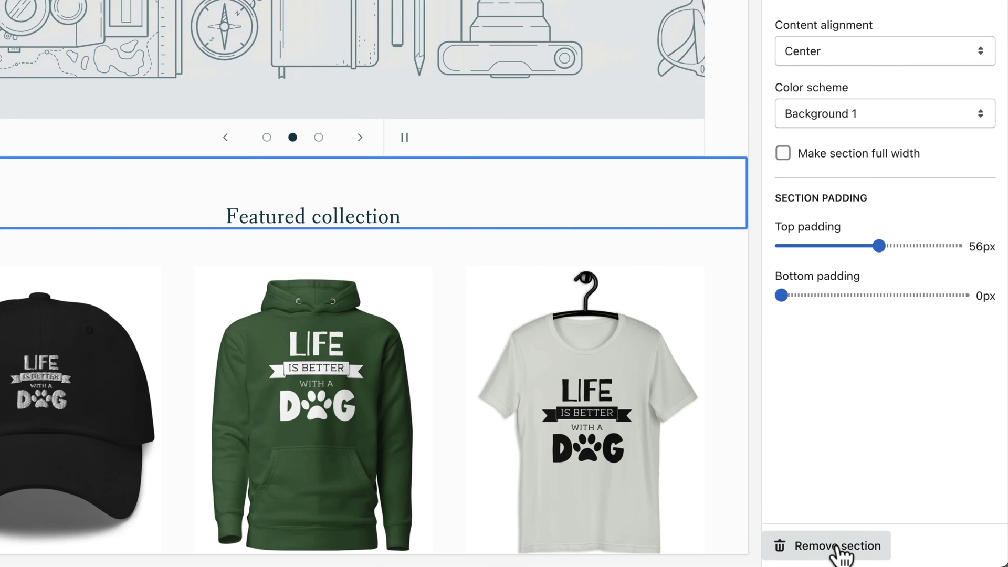
{"action": "left_click", "coordinate": [838, 546]}
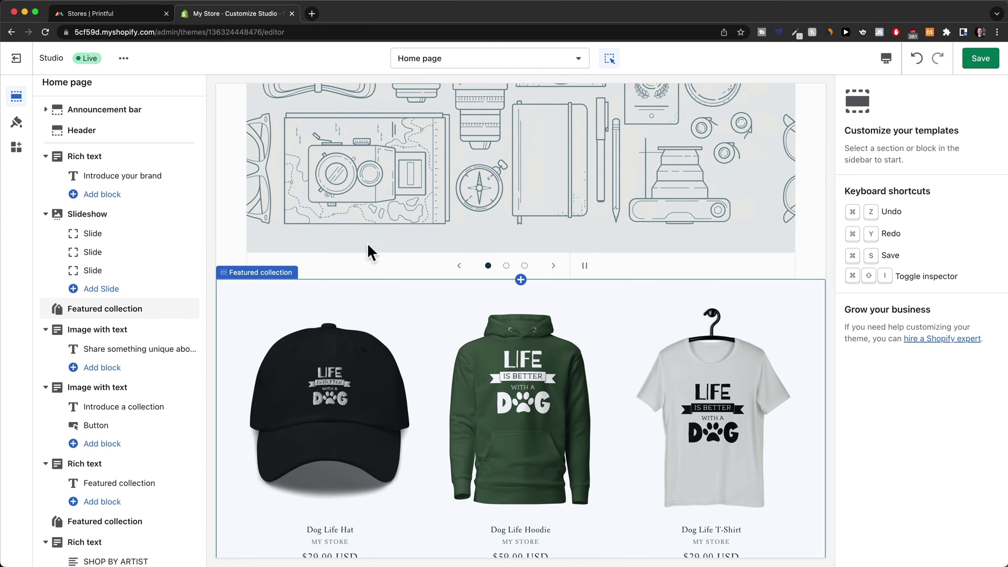
Step: Open Add section at the bottom of the sidebar and search the sections for 'featured'
{"action": "scroll", "coordinate": [158, 334], "scroll_direction": "down", "scroll_amount": 3}
{"action": "scroll", "coordinate": [157, 333], "scroll_direction": "down", "scroll_amount": 10}
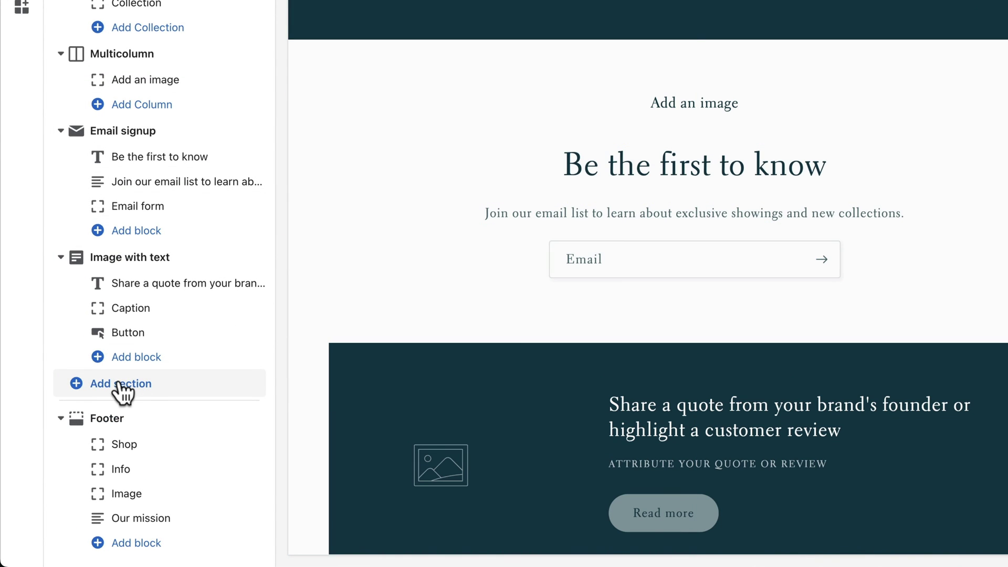
{"action": "left_click", "coordinate": [122, 389]}
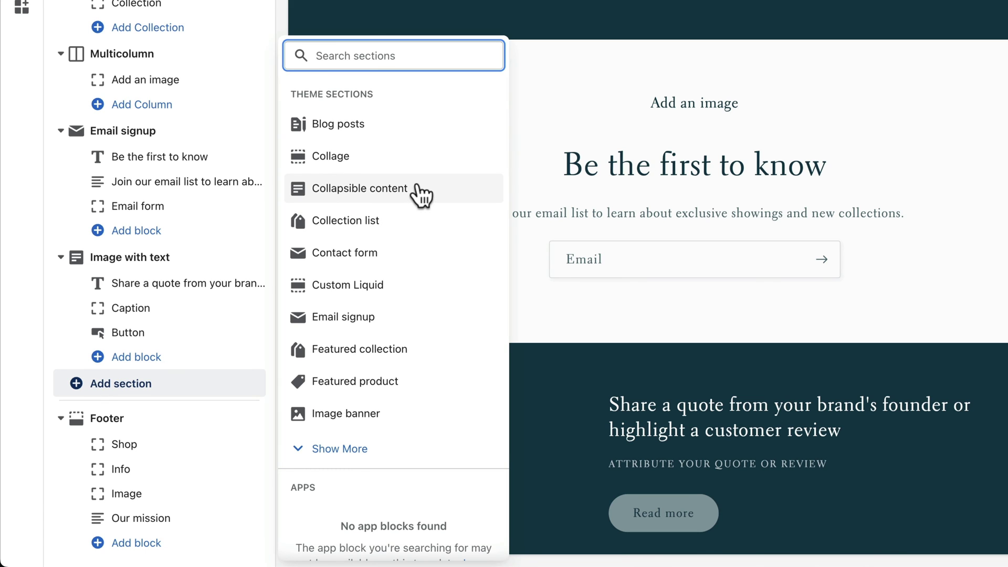
{"action": "scroll", "coordinate": [412, 198], "scroll_direction": "down", "scroll_amount": 1}
{"action": "scroll", "coordinate": [414, 226], "scroll_direction": "up", "scroll_amount": 1}
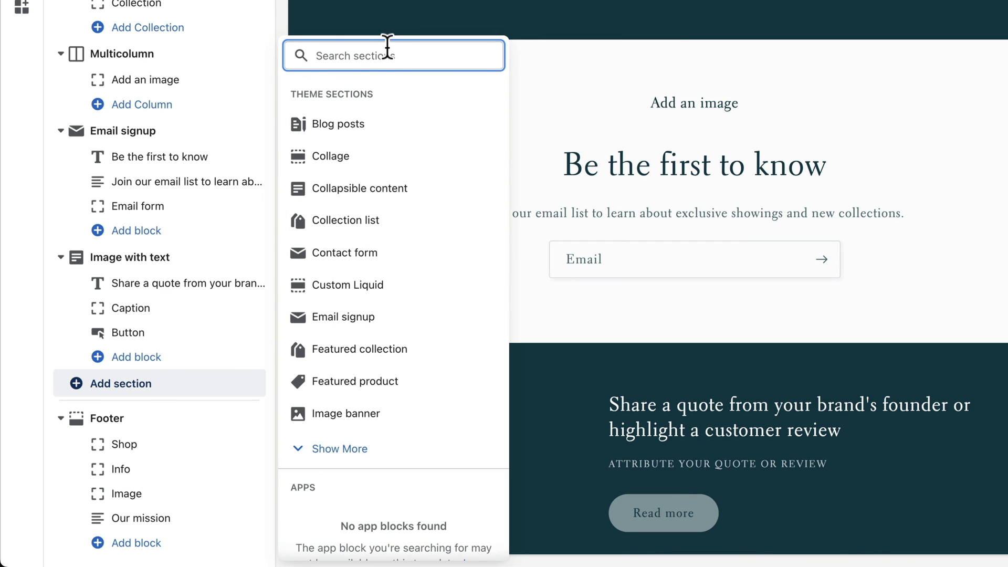
{"action": "type", "text": "feature"}
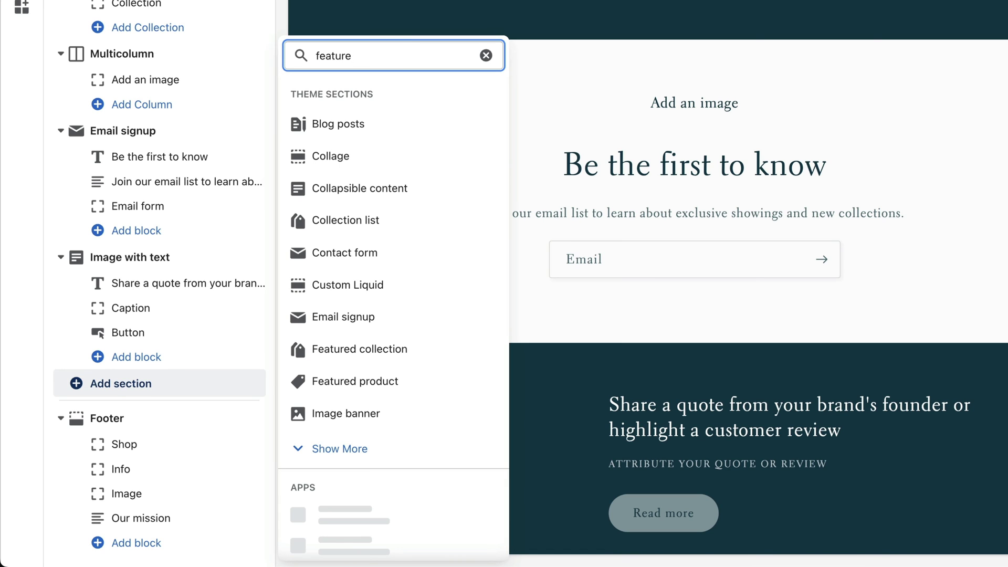
{"action": "type", "text": "d"}
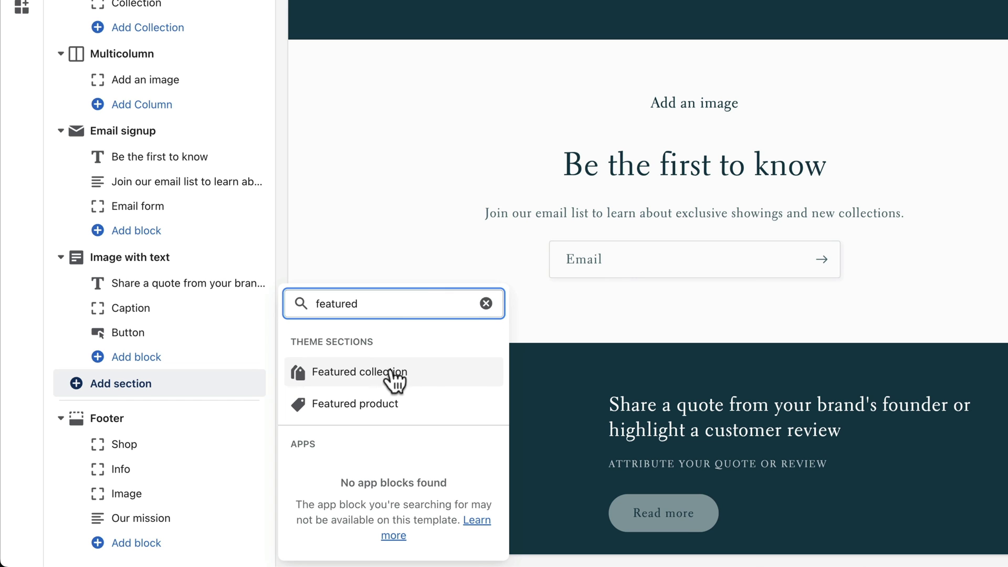
Step: Add a Featured product section above Image with text, featuring the Dog Life T-Shirt
{"action": "left_click", "coordinate": [412, 410]}
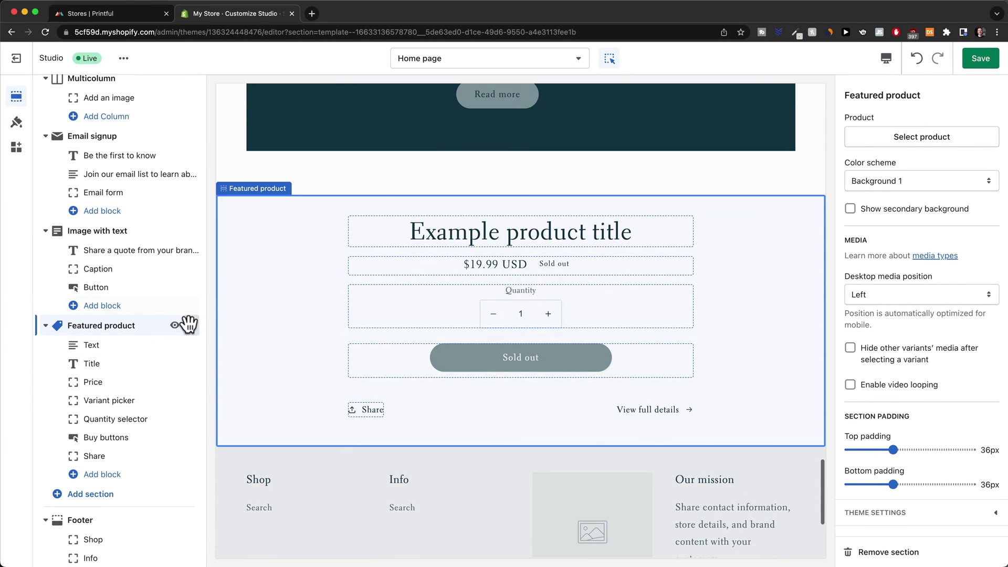
{"action": "left_click_drag", "start_coordinate": [195, 326], "coordinate": [119, 284]}
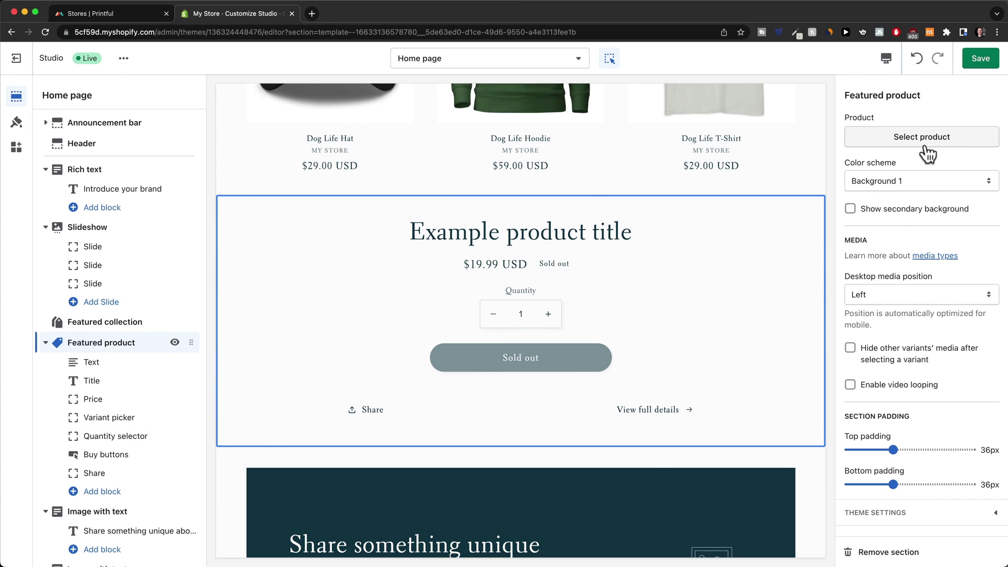
{"action": "left_click", "coordinate": [927, 138]}
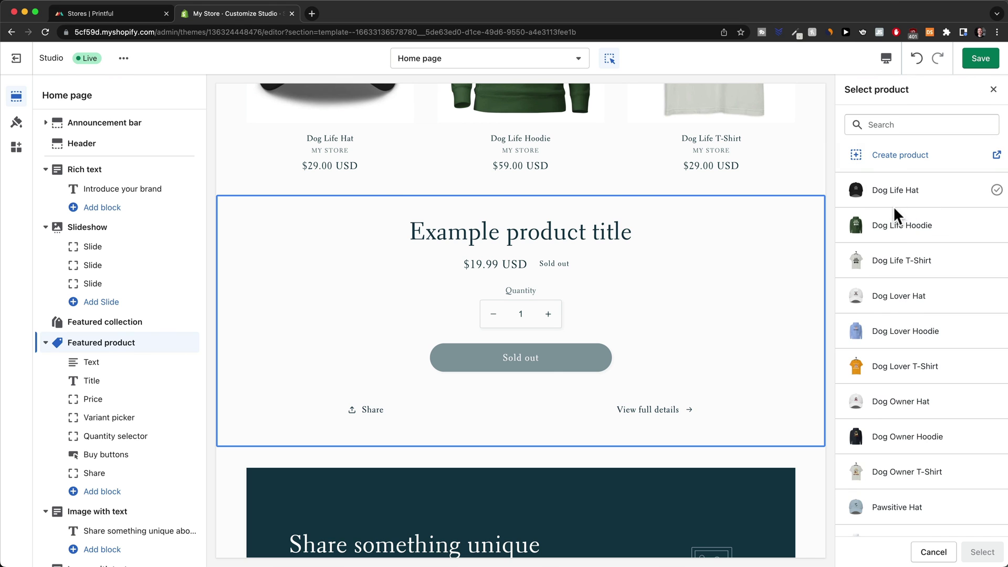
{"action": "left_click", "coordinate": [901, 262]}
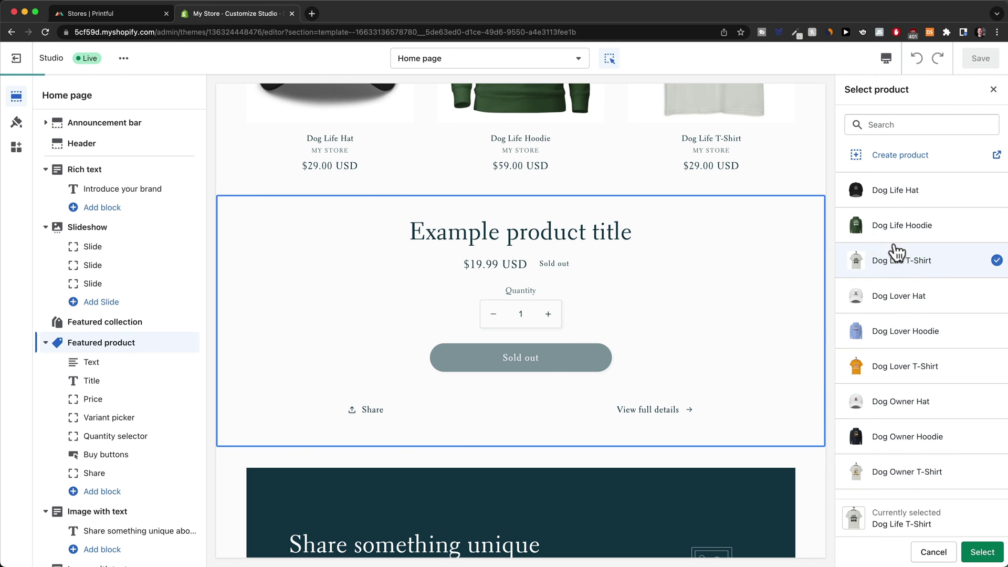